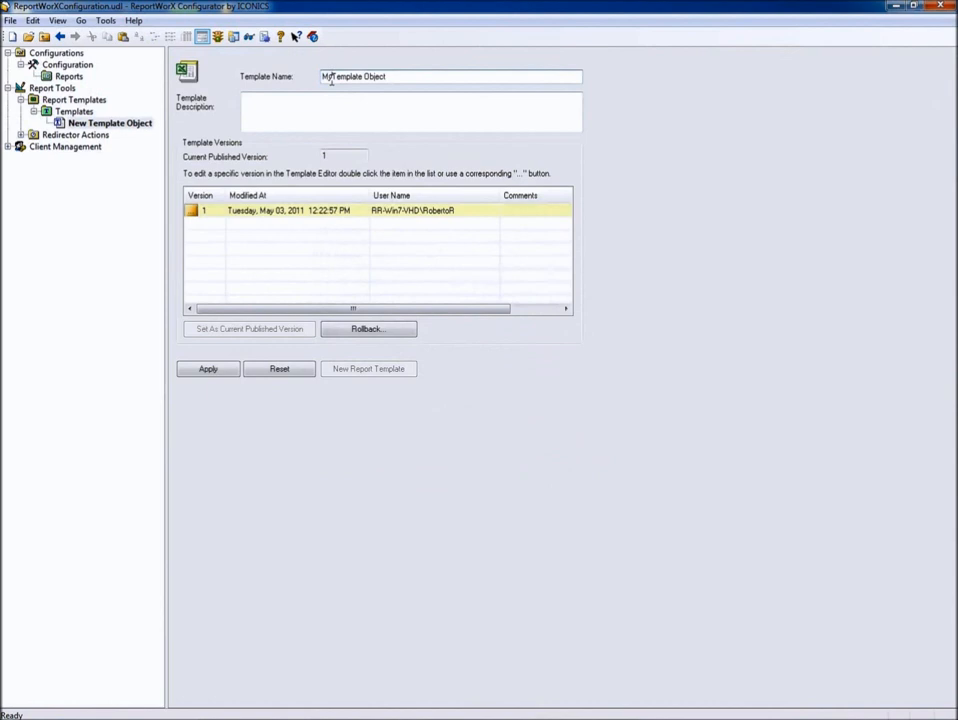
Trim ' Object' so the template is named MyTemplate, apply it, and open version 1 in Excel
{"action": "key", "text": "ctrl+shift+Left"}
{"action": "key", "text": "BackSpace"}
{"action": "left_click", "coordinate": [218, 375]}
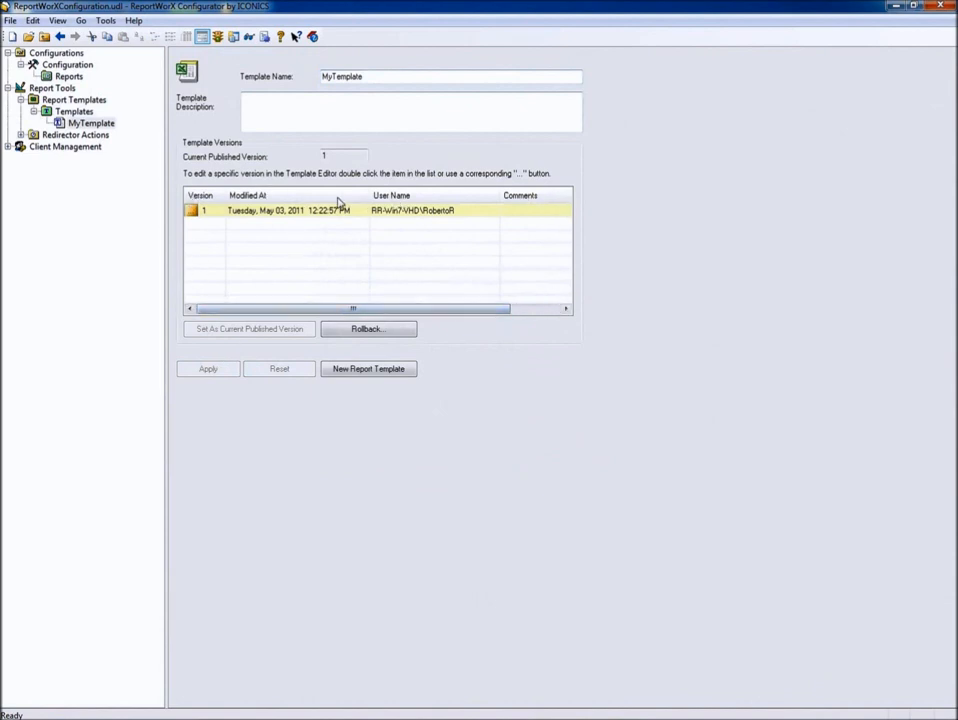
{"action": "double_click", "coordinate": [192, 213]}
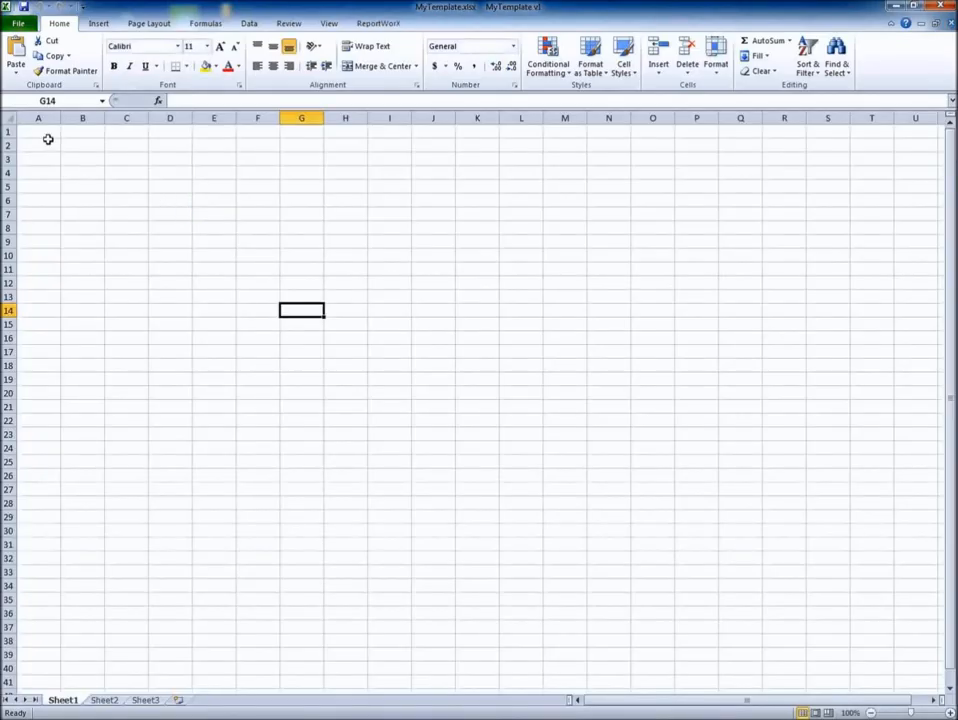
Enter 'Version 1' in cell A1, close the workbook, and commit the changes to the database
{"action": "left_click", "coordinate": [47, 134]}
{"action": "type", "text": "Version 1"}
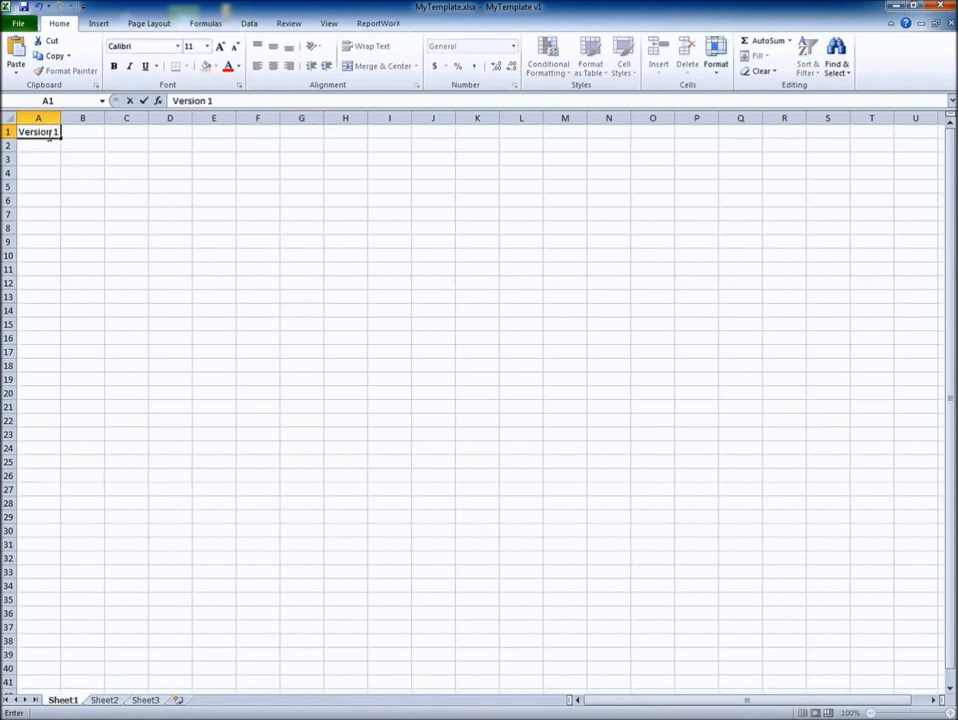
{"action": "key", "text": "Return"}
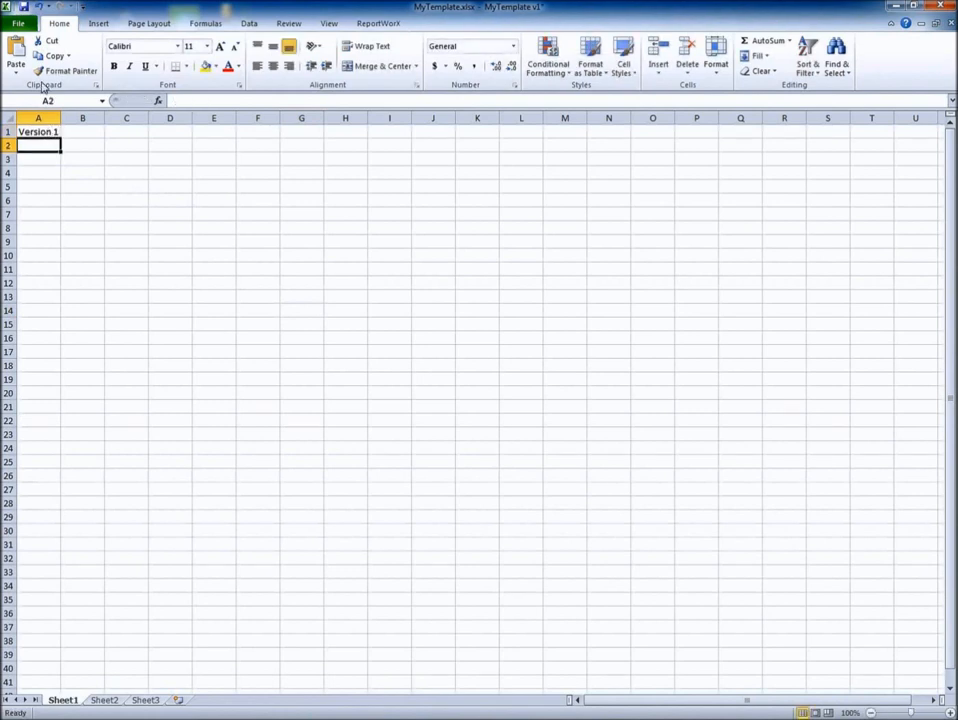
{"action": "left_click", "coordinate": [25, 7]}
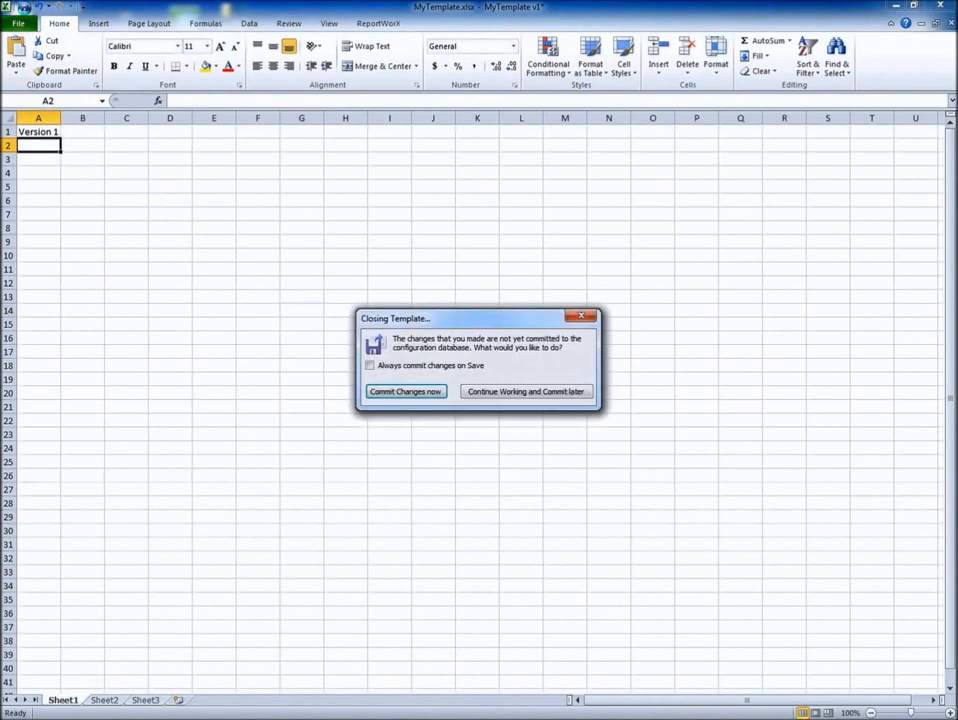
{"action": "left_click", "coordinate": [397, 392]}
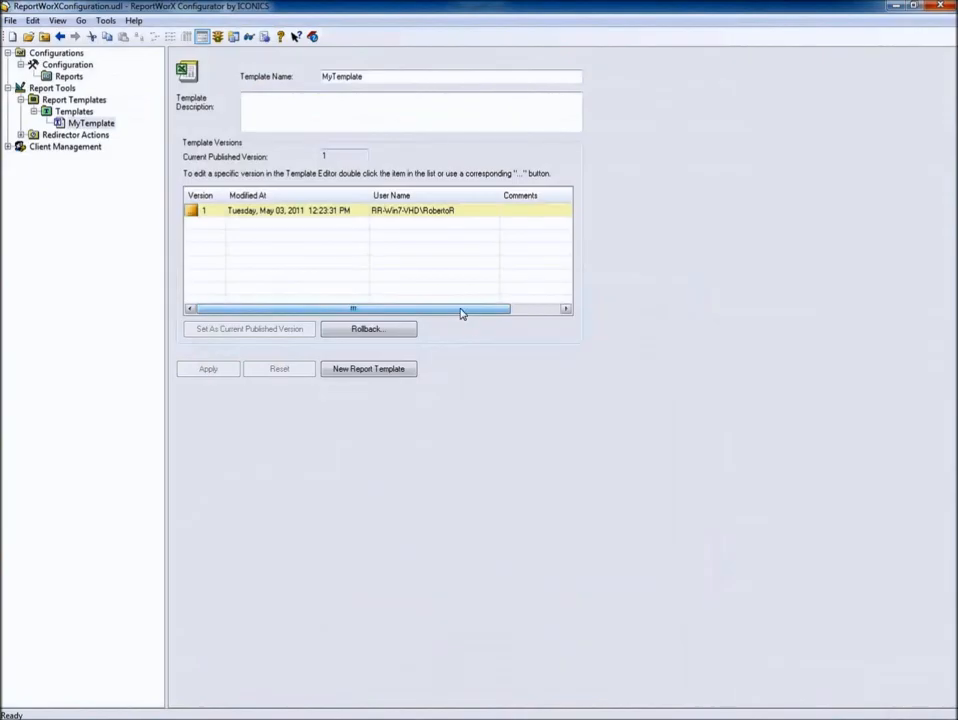
Reopen version 1 in Excel and edit cell A1 to read 'Version 2'
{"action": "double_click", "coordinate": [194, 212]}
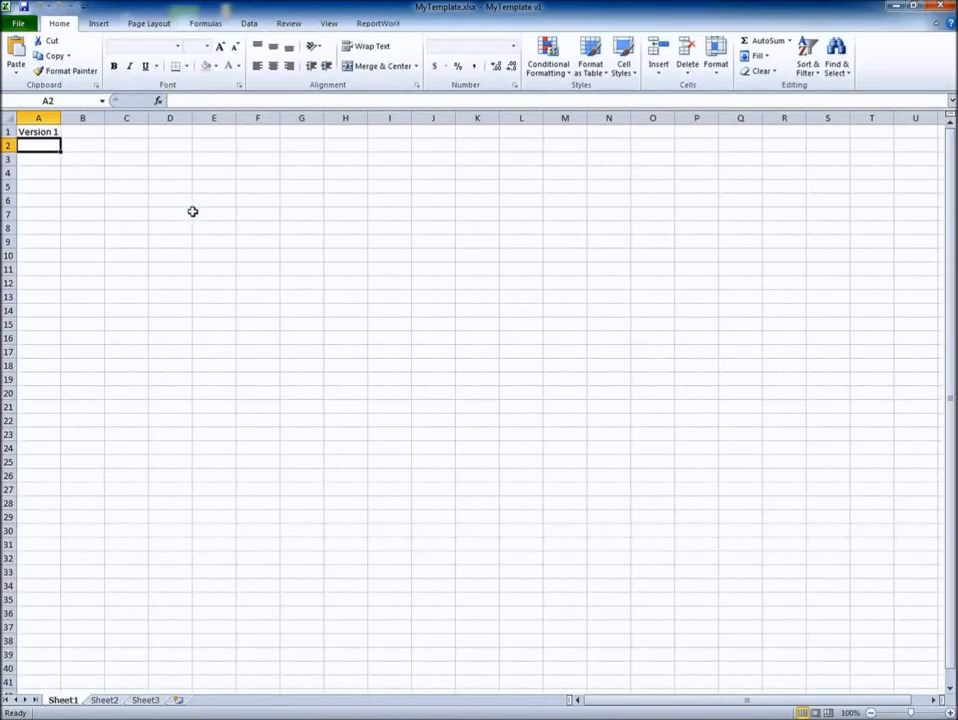
{"action": "left_click", "coordinate": [44, 135]}
{"action": "key", "text": "F2"}
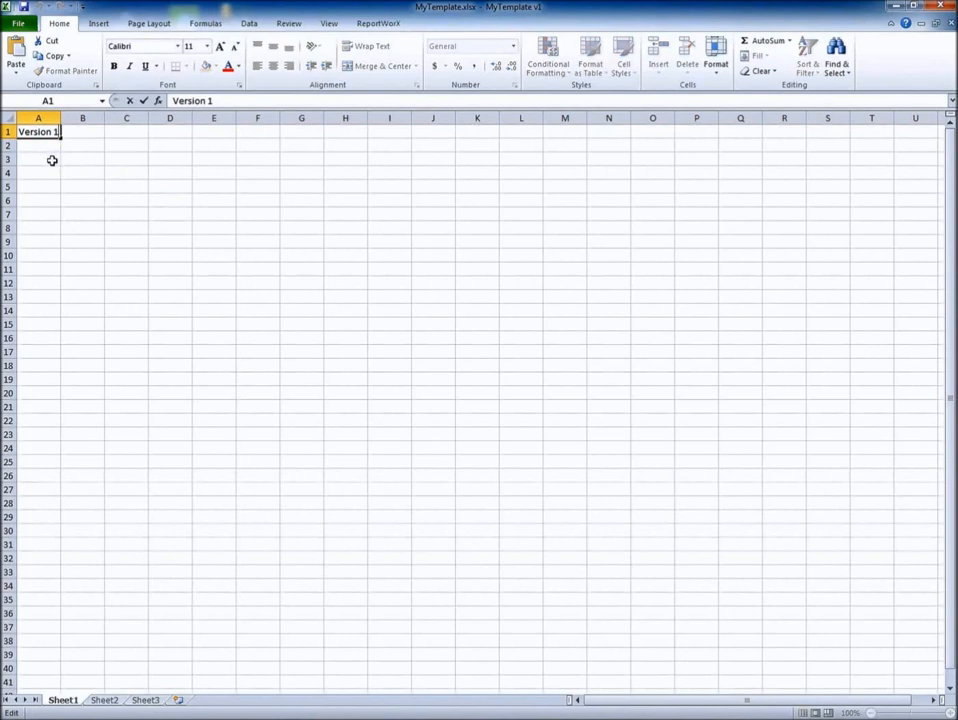
{"action": "key", "text": "BackSpace"}
{"action": "type", "text": "2"}
{"action": "key", "text": "Return"}
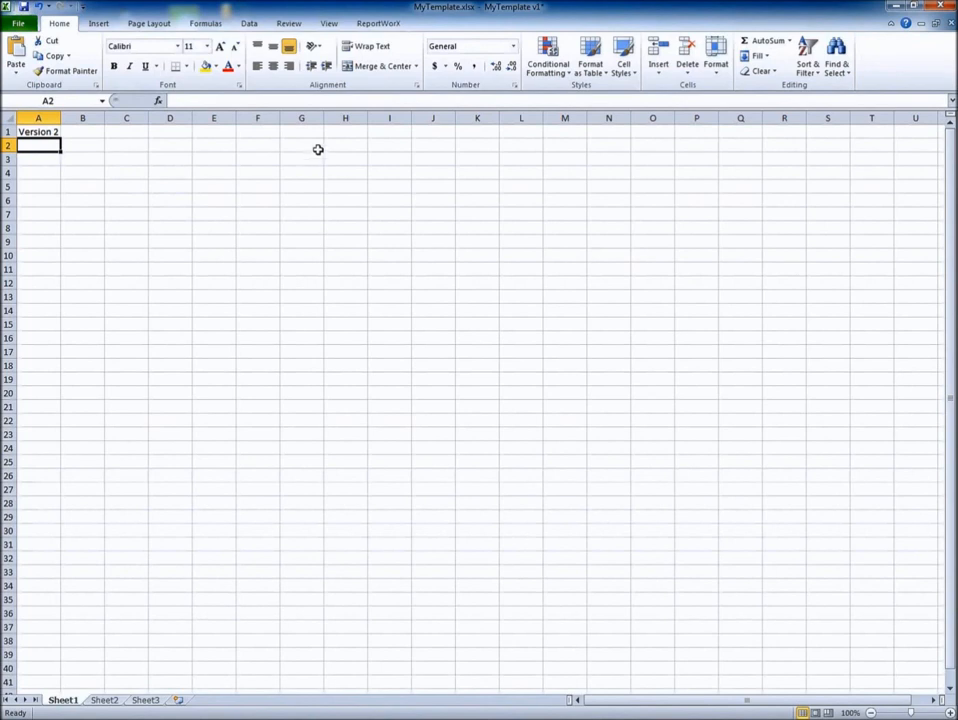
Save the workbook as new version 2 with Set as Current Published Version unticked, then close it
{"action": "left_click", "coordinate": [379, 25]}
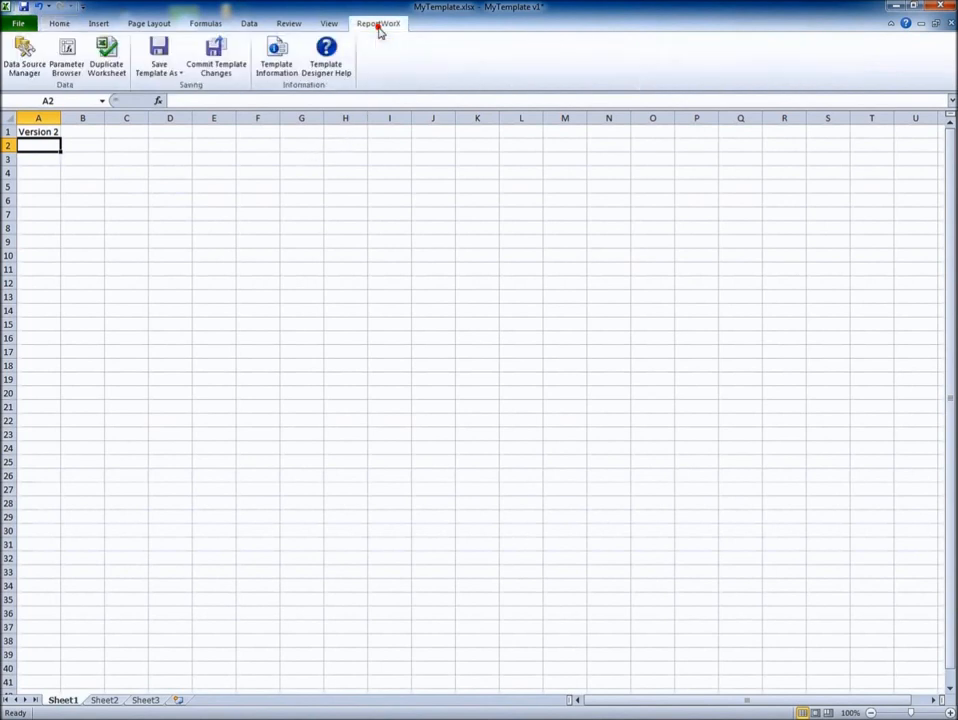
{"action": "left_click", "coordinate": [158, 79]}
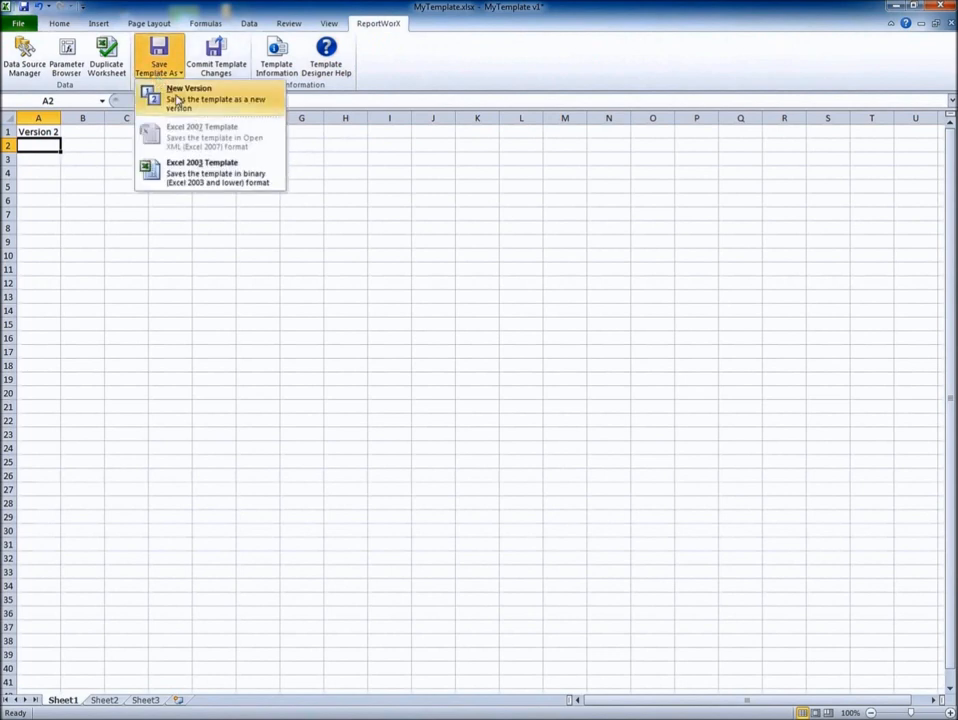
{"action": "left_click", "coordinate": [207, 106]}
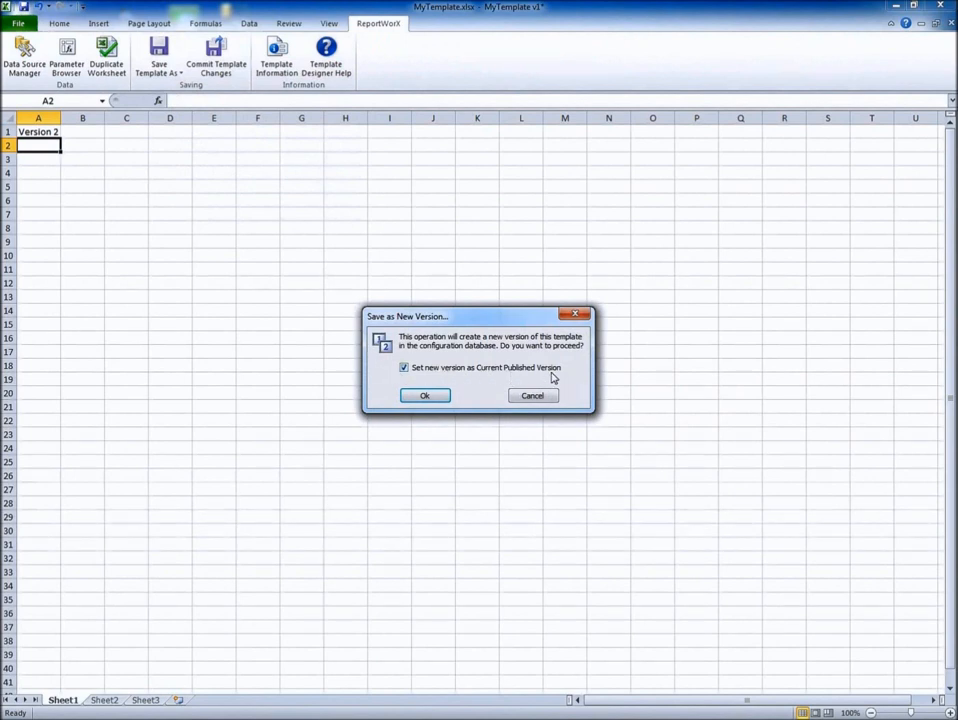
{"action": "left_click", "coordinate": [405, 369]}
{"action": "left_click", "coordinate": [426, 396]}
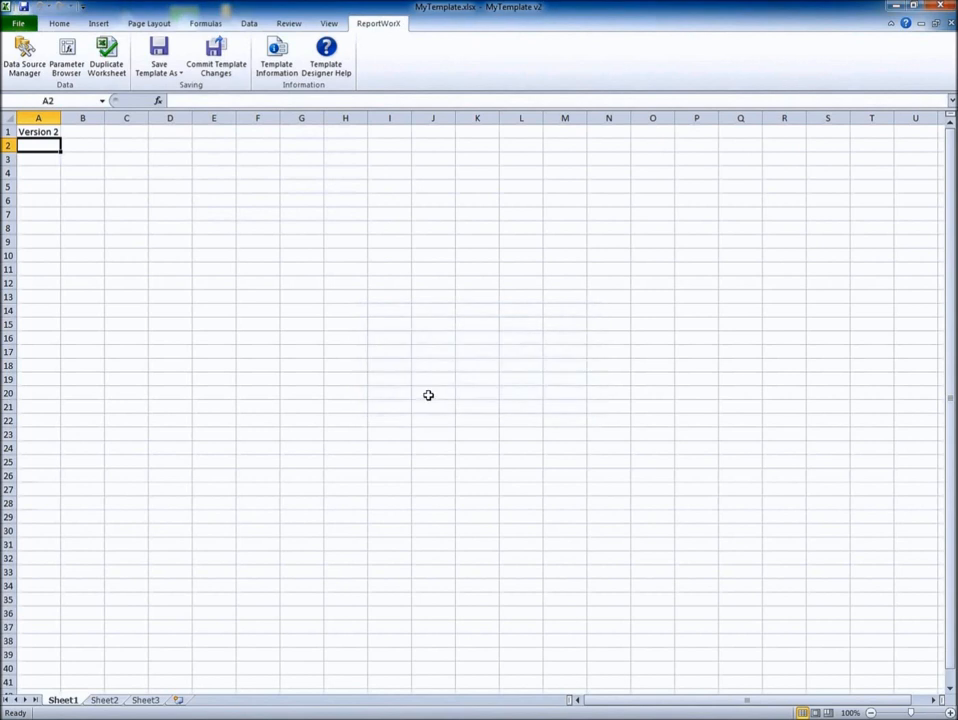
{"action": "left_click", "coordinate": [949, 22]}
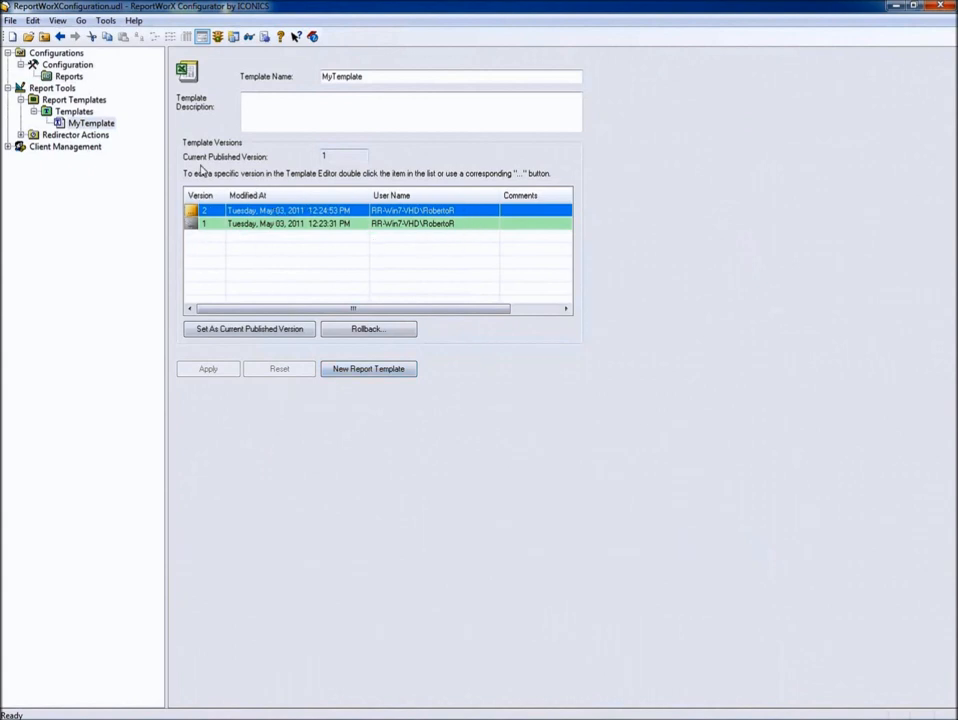
Set MyTemplate's current published version to 2, apply the change, and select the version 2 row
{"action": "left_click", "coordinate": [326, 155]}
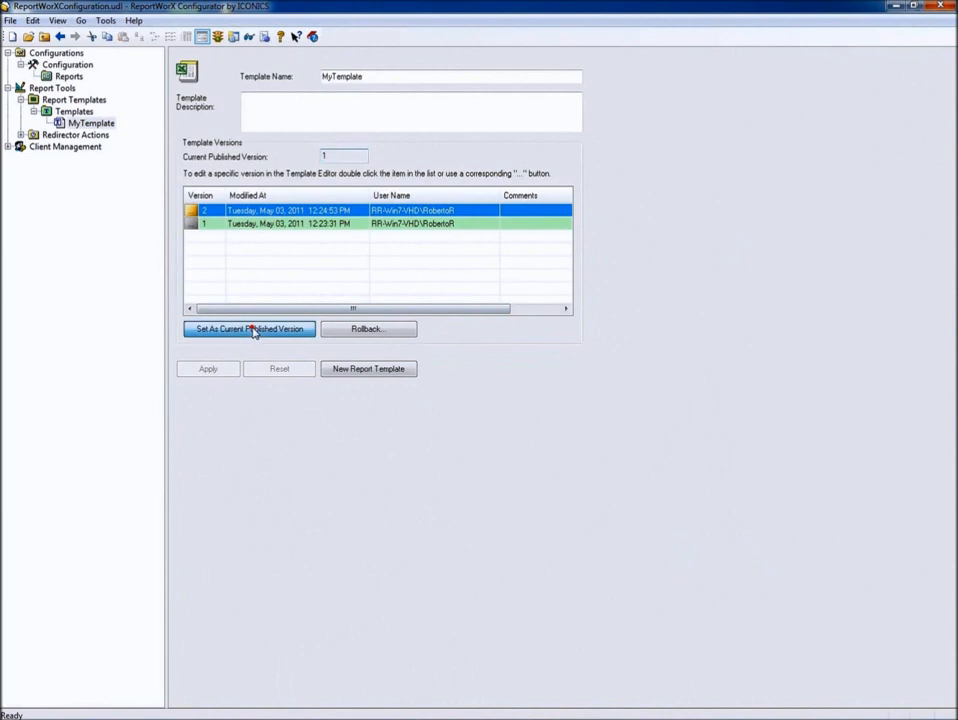
{"action": "left_click", "coordinate": [250, 329]}
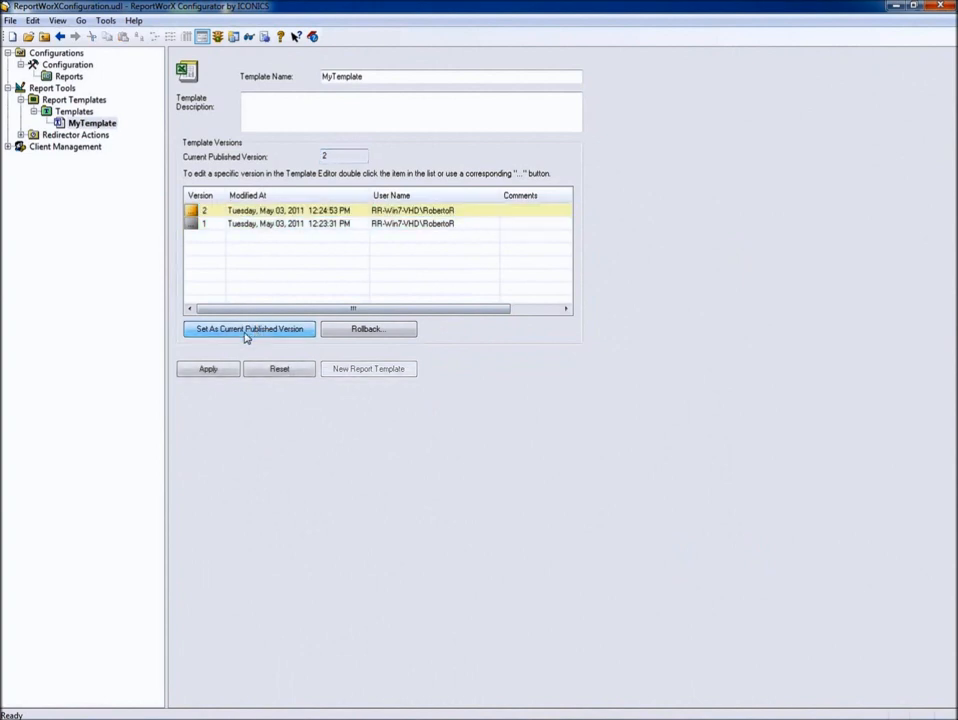
{"action": "left_click", "coordinate": [210, 372]}
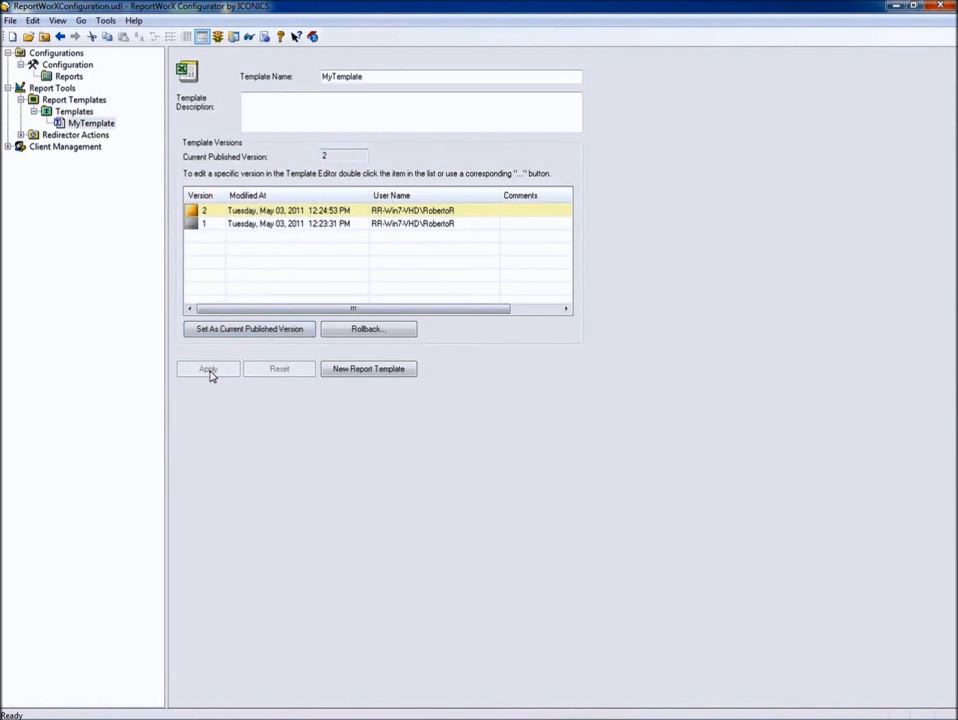
{"action": "left_click", "coordinate": [194, 212]}
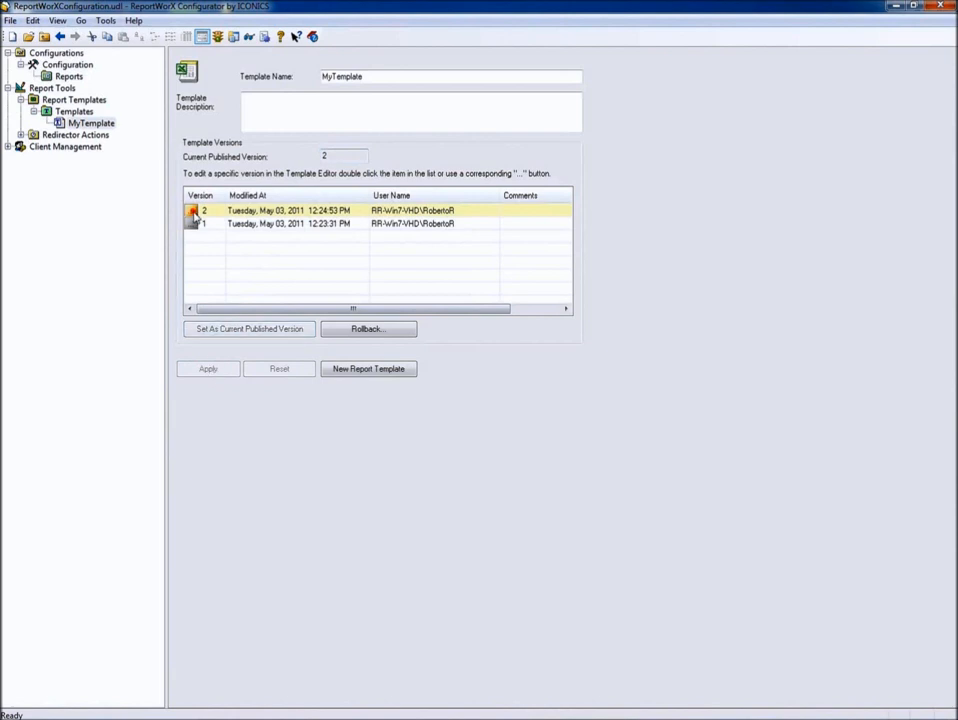
Open version 2 in Excel and change cell A1 to read 'Version 3'
{"action": "double_click", "coordinate": [194, 212]}
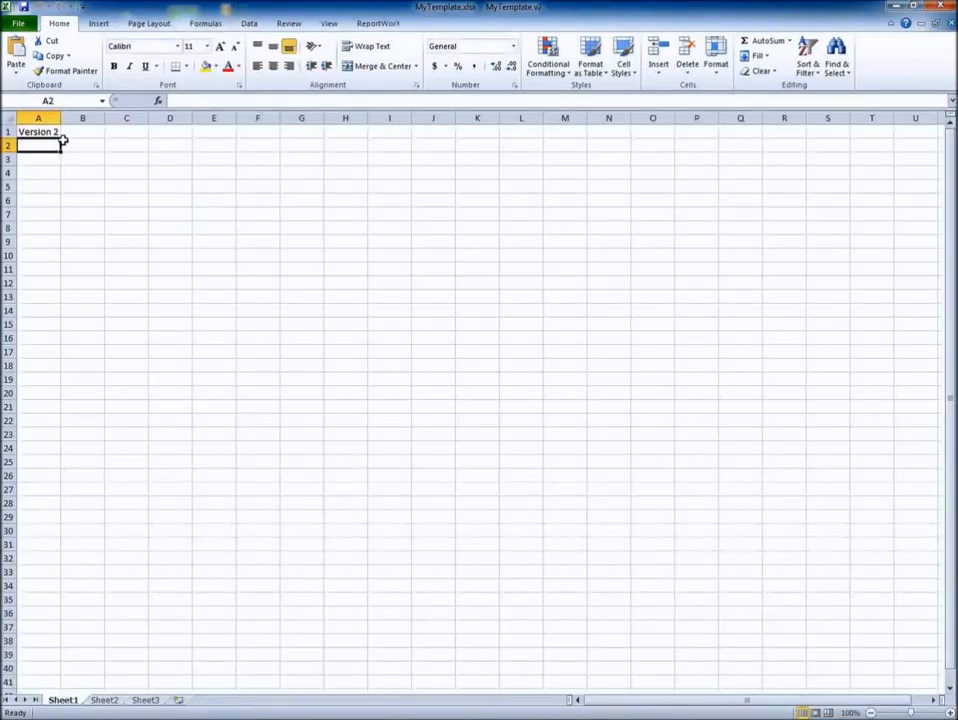
{"action": "left_click", "coordinate": [58, 133]}
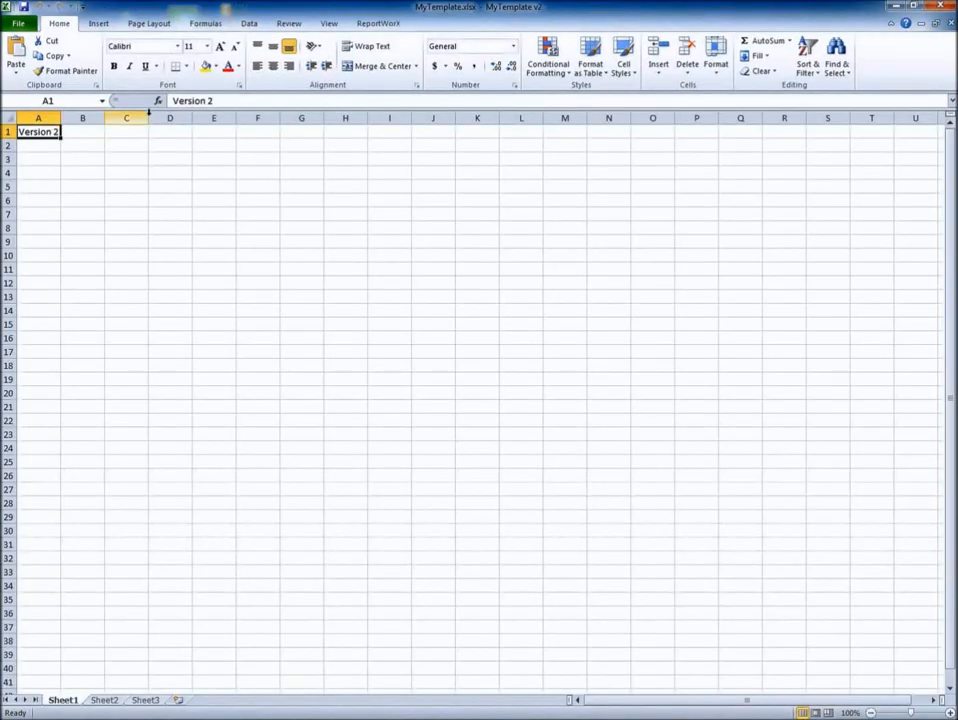
{"action": "left_click", "coordinate": [209, 101]}
{"action": "key", "text": "BackSpace"}
{"action": "type", "text": "3"}
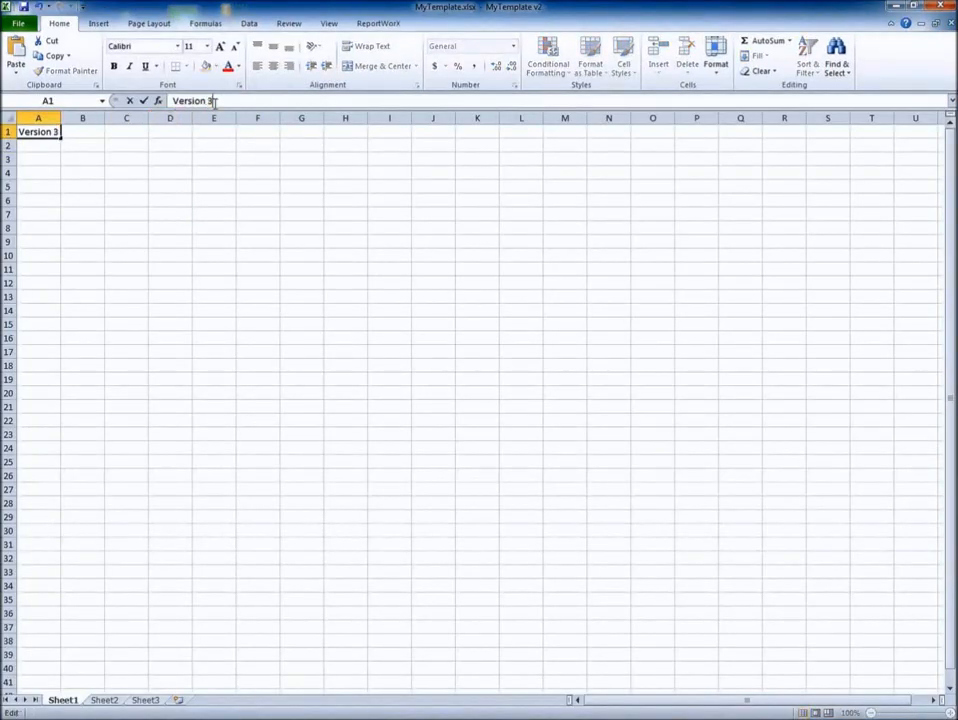
{"action": "key", "text": "Return"}
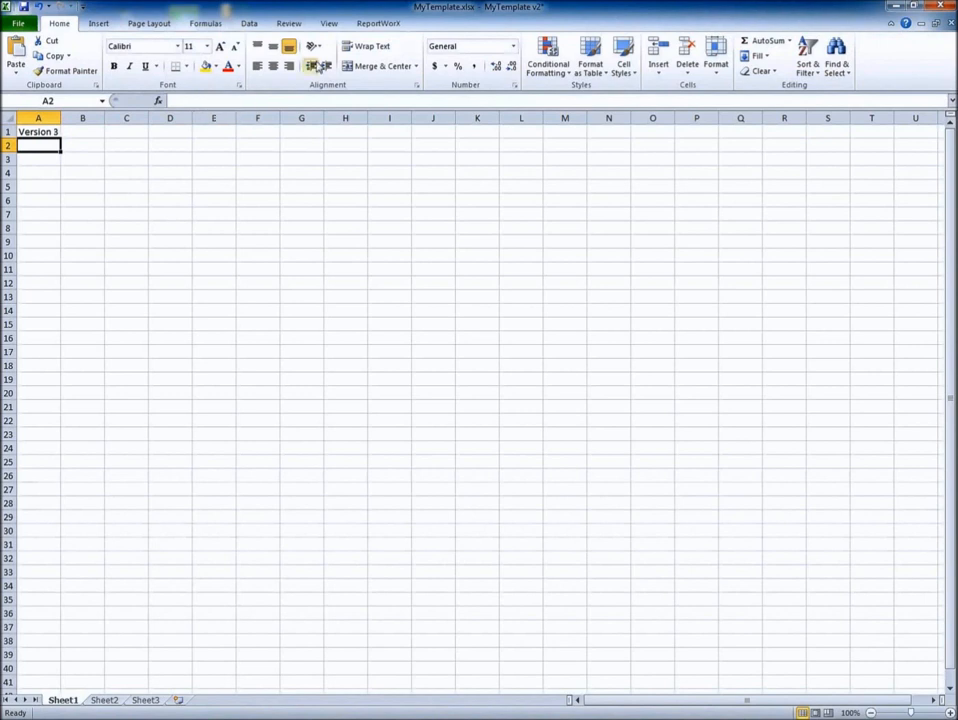
Save the template as new published version 3 and close Excel
{"action": "left_click", "coordinate": [378, 25]}
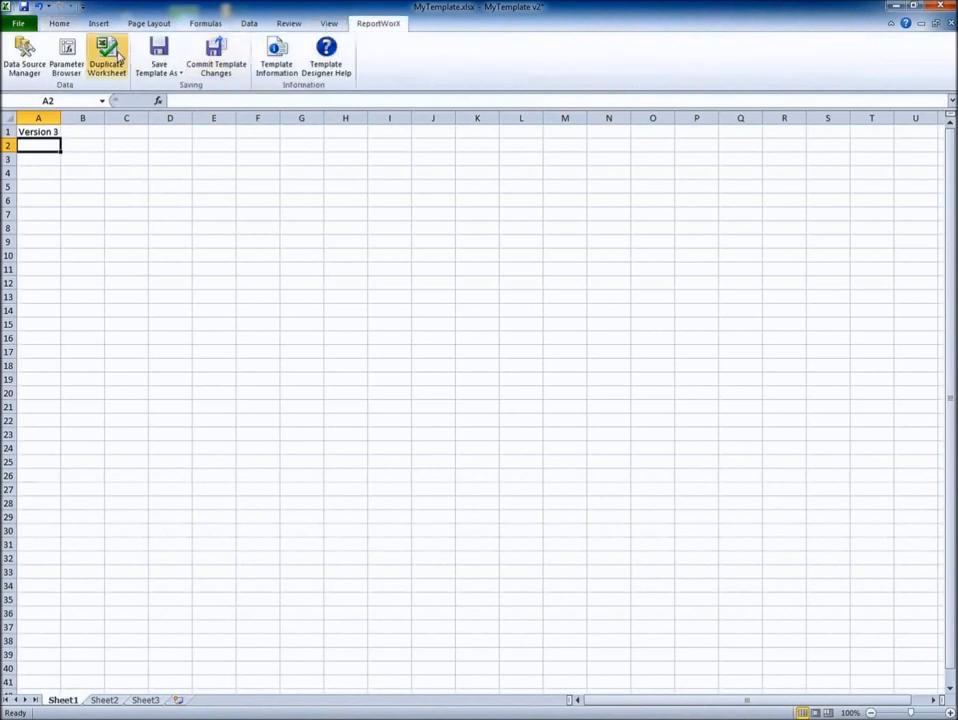
{"action": "left_click", "coordinate": [148, 76]}
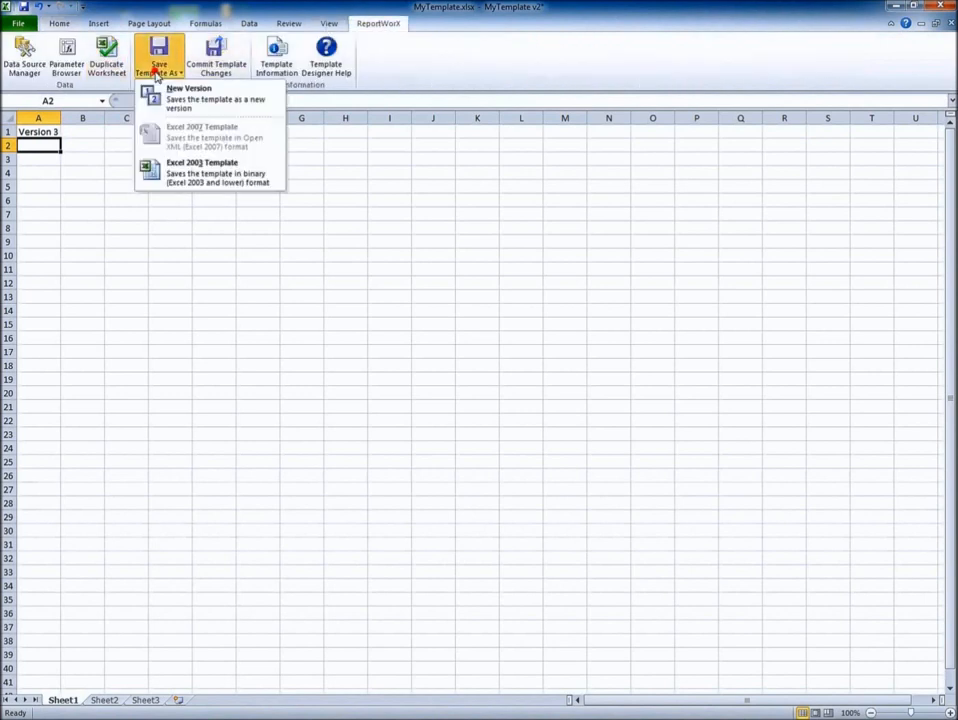
{"action": "left_click", "coordinate": [211, 107]}
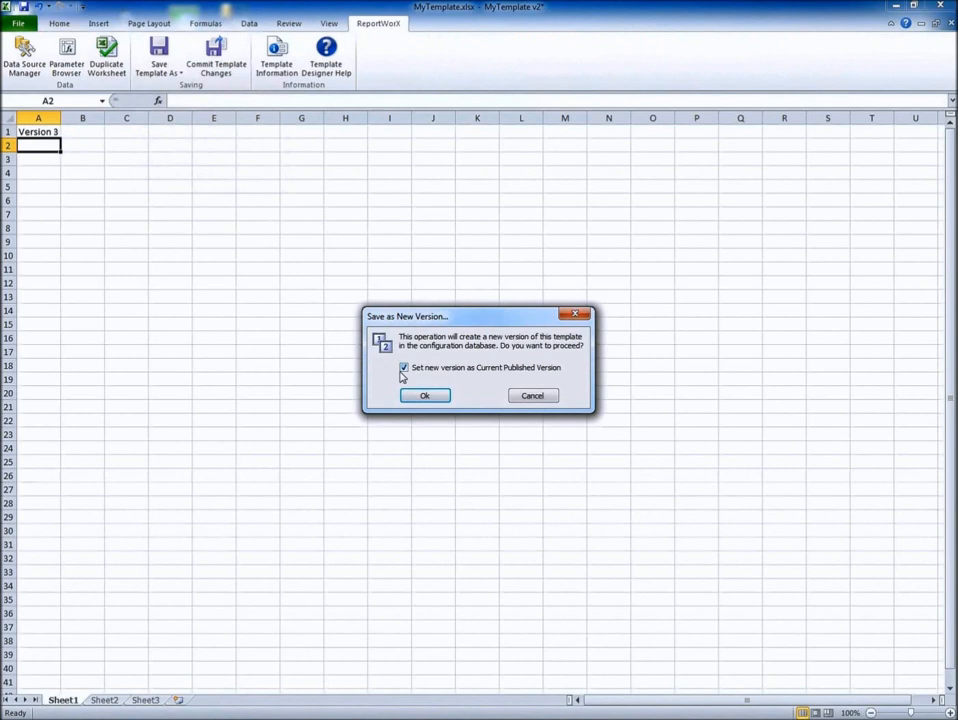
{"action": "left_click", "coordinate": [424, 397]}
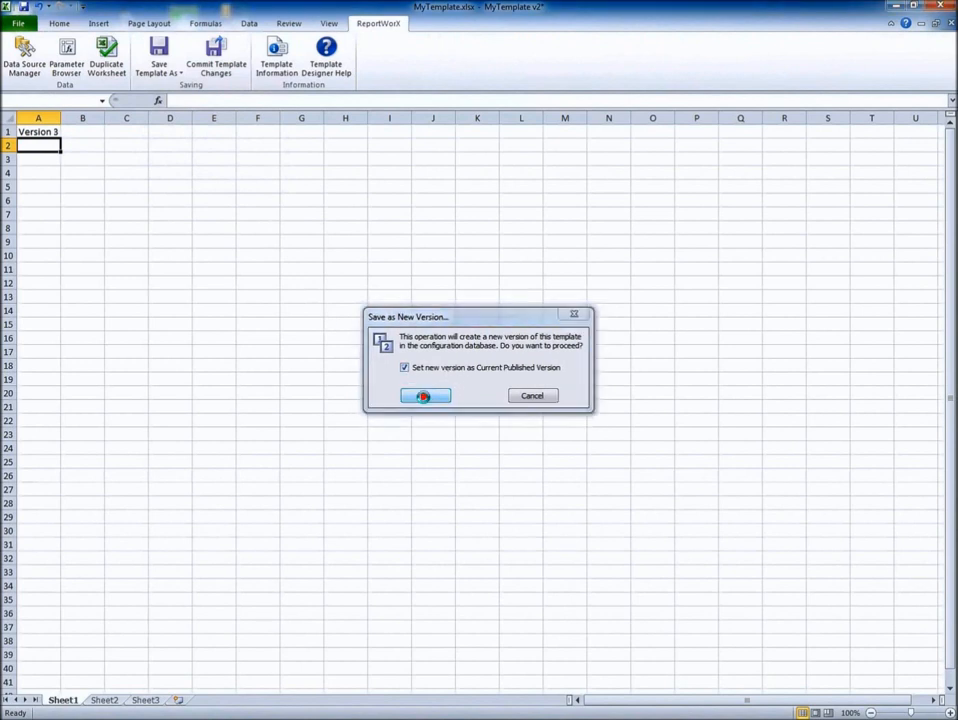
{"action": "left_click", "coordinate": [946, 9]}
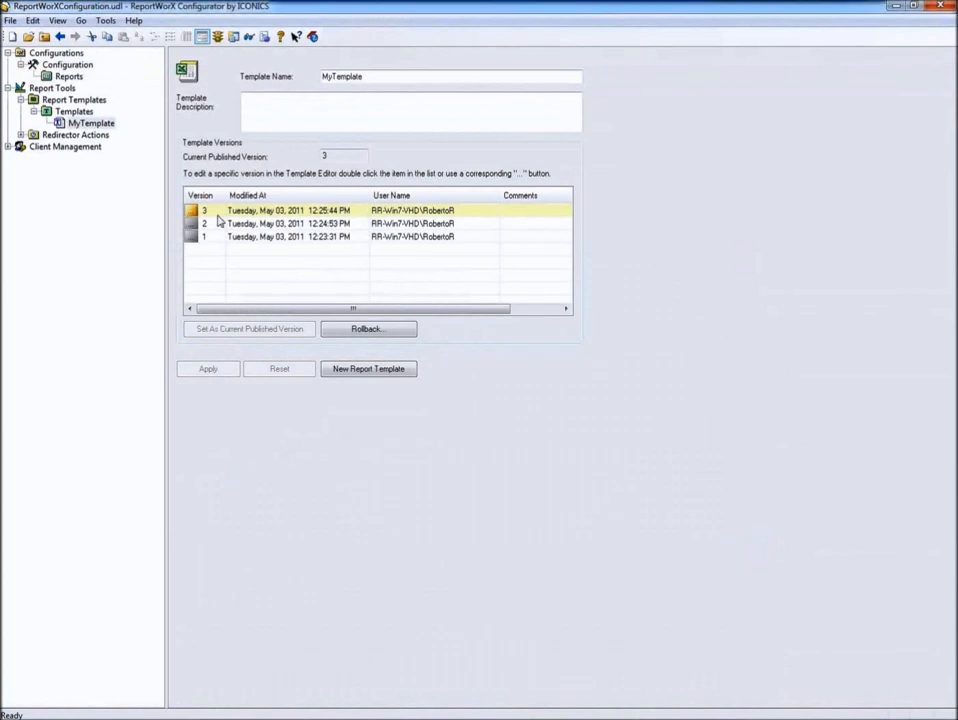
Roll MyTemplate back from version 3 to version 2, confirming the removal of version 3
{"action": "double_click", "coordinate": [332, 157]}
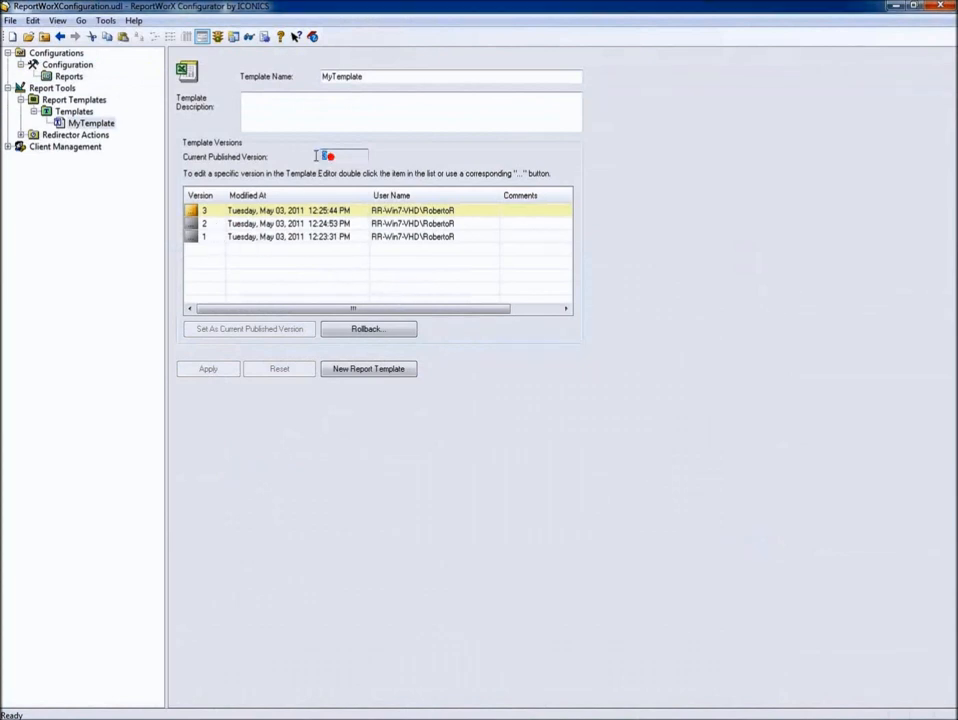
{"action": "left_click", "coordinate": [252, 224]}
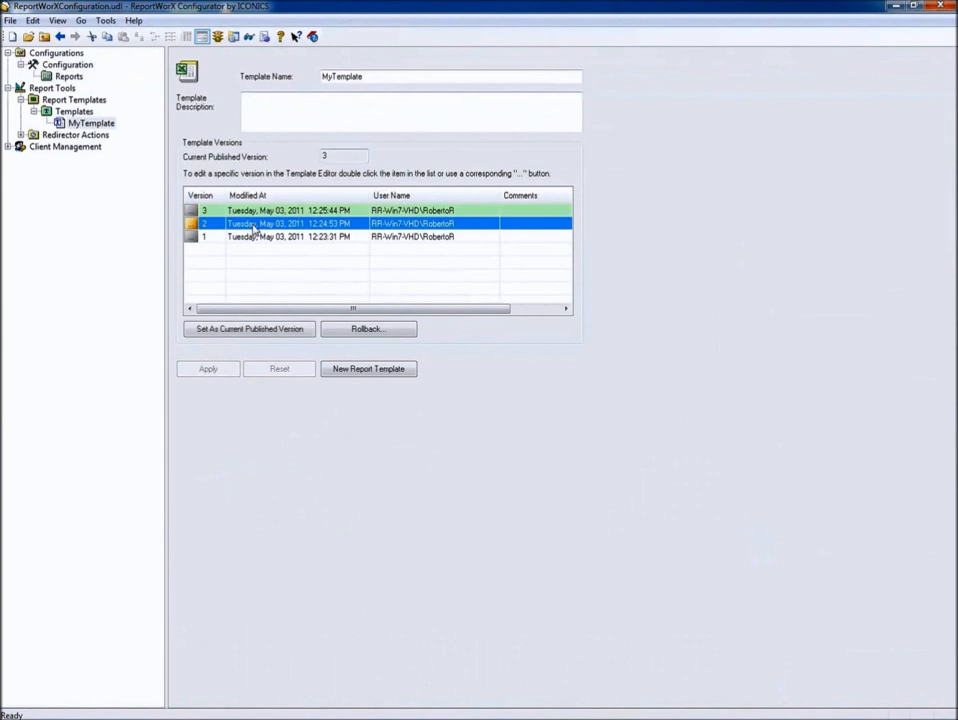
{"action": "left_click", "coordinate": [367, 333]}
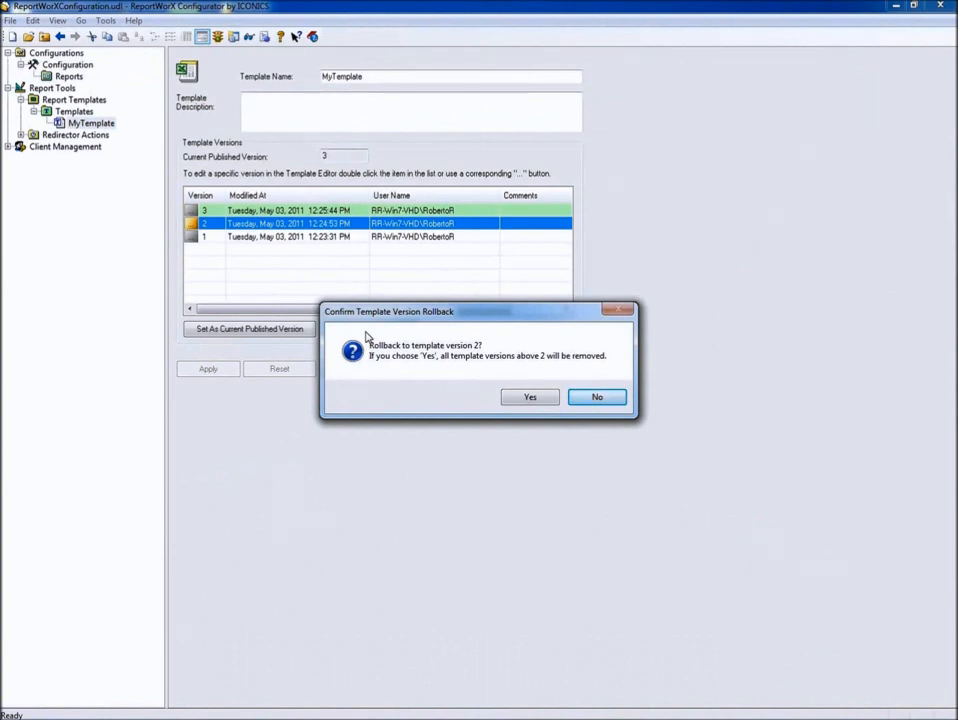
{"action": "left_click", "coordinate": [531, 399]}
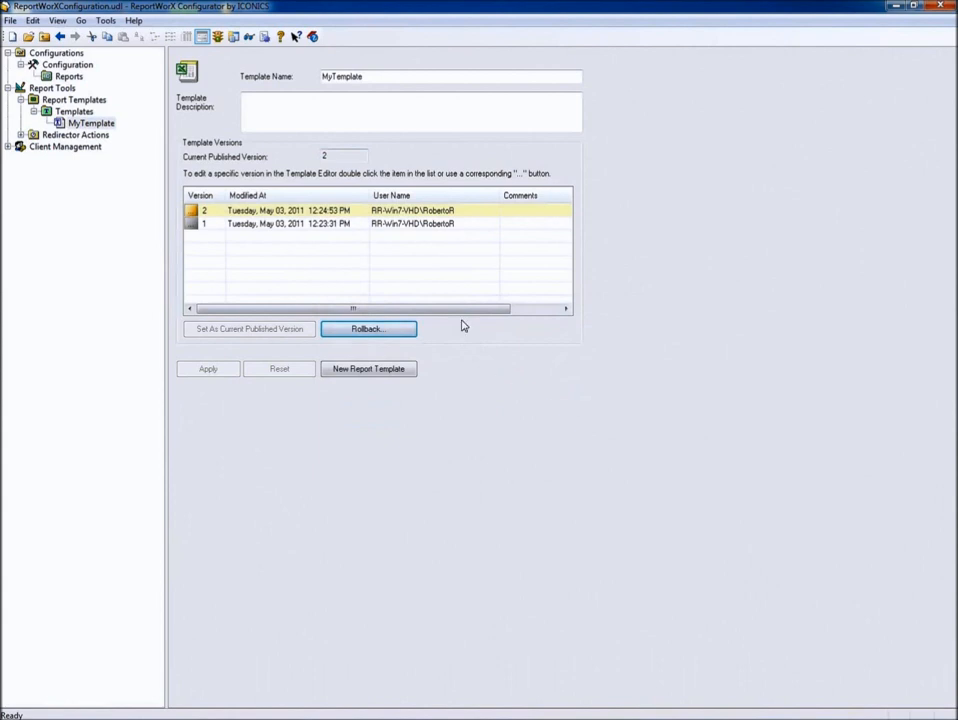
{"action": "double_click", "coordinate": [331, 155]}
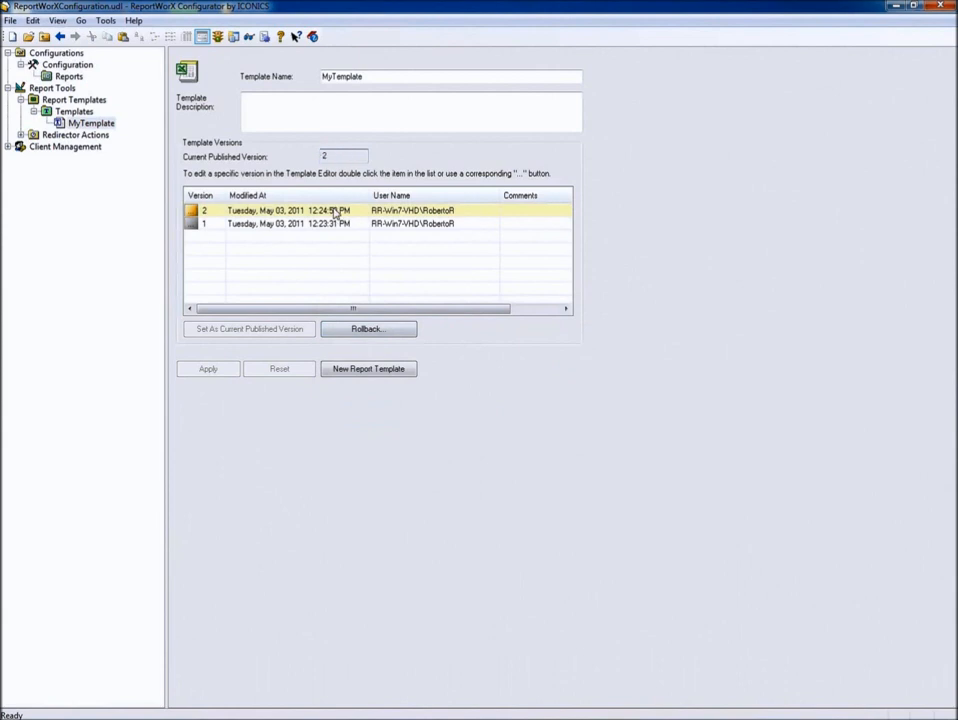